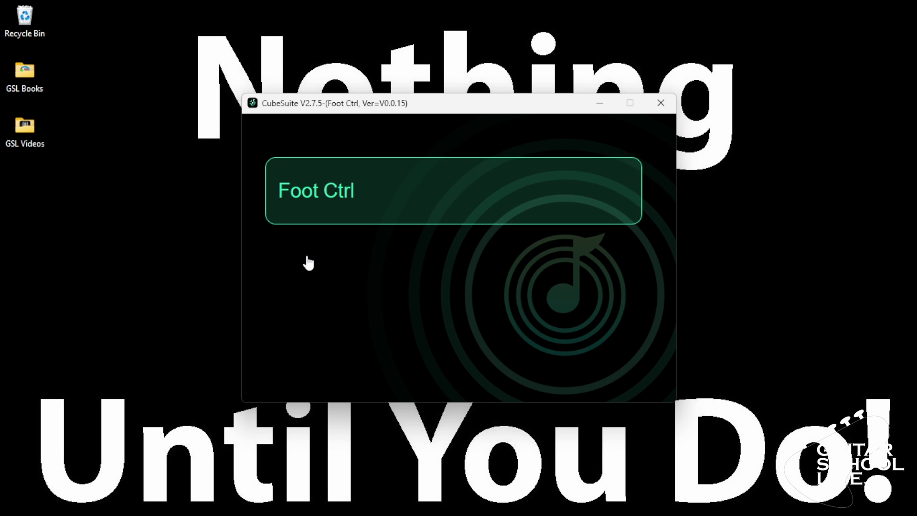
- Switch the Foot Ctrl device configuration to Program change A mode
{"action": "left_click", "coordinate": [299, 193]}
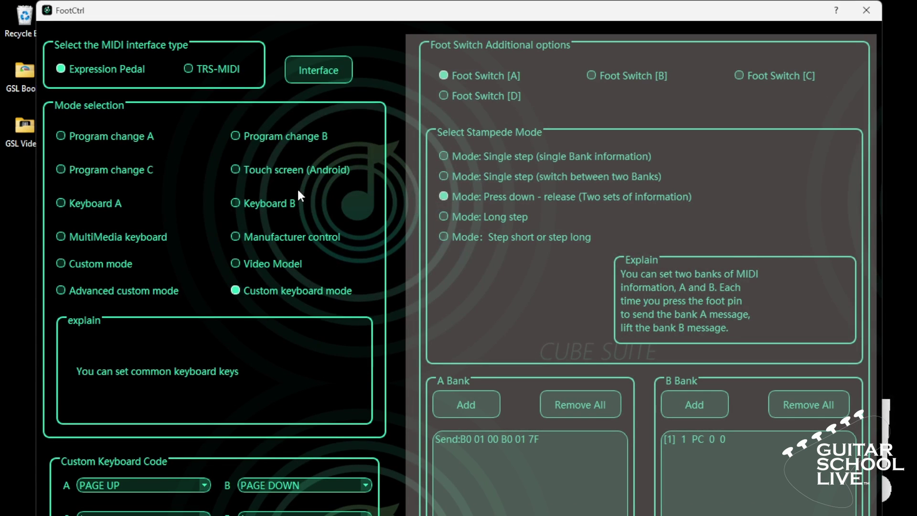
{"action": "left_click", "coordinate": [61, 136]}
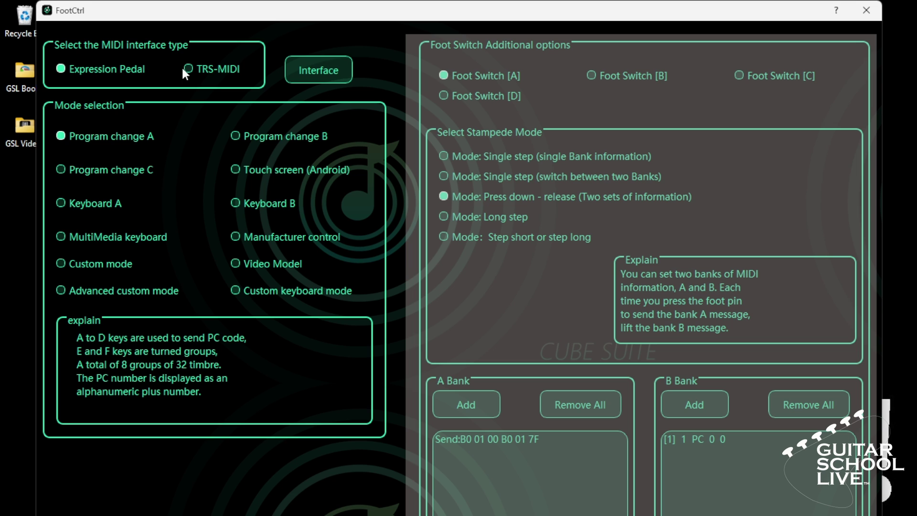
- Add an interface MIDI code on channel 1 with Data 11 and Loosen Value 127 (127~0)
{"action": "left_click", "coordinate": [319, 63]}
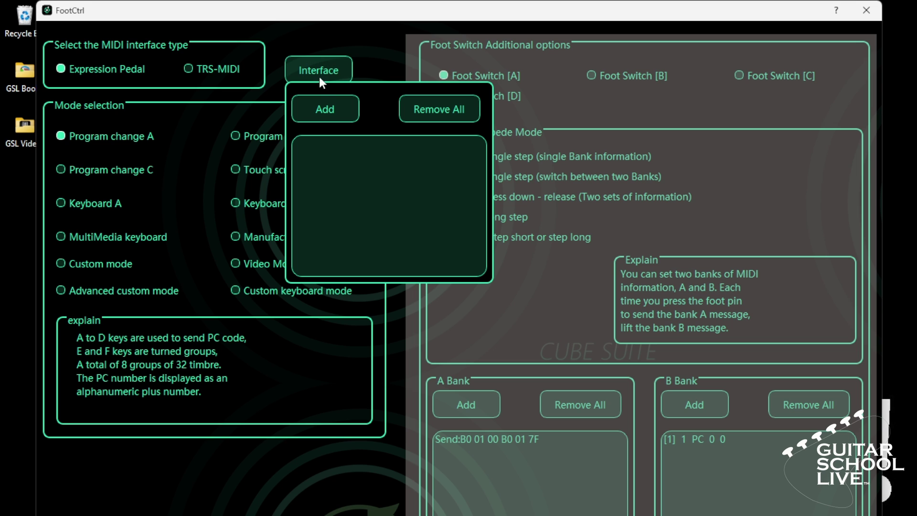
{"action": "left_click", "coordinate": [324, 108]}
{"action": "left_click", "coordinate": [337, 147]}
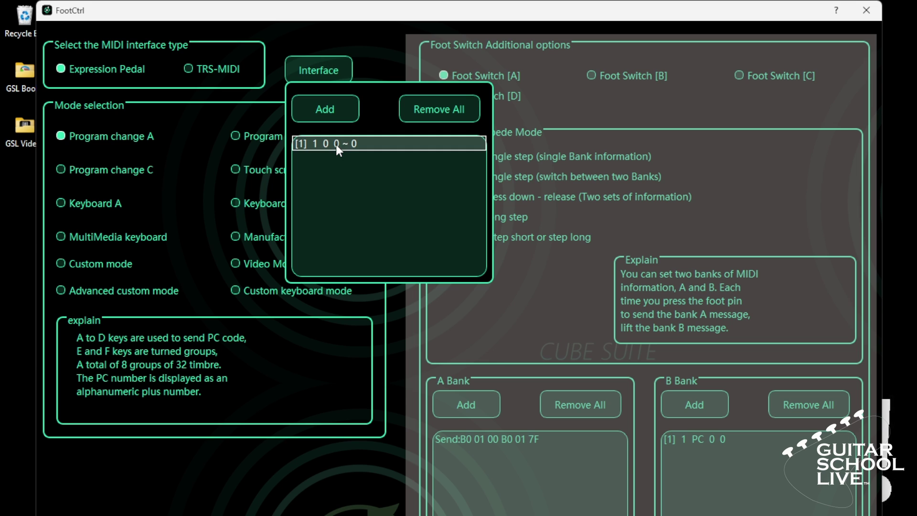
{"action": "double_click", "coordinate": [336, 145]}
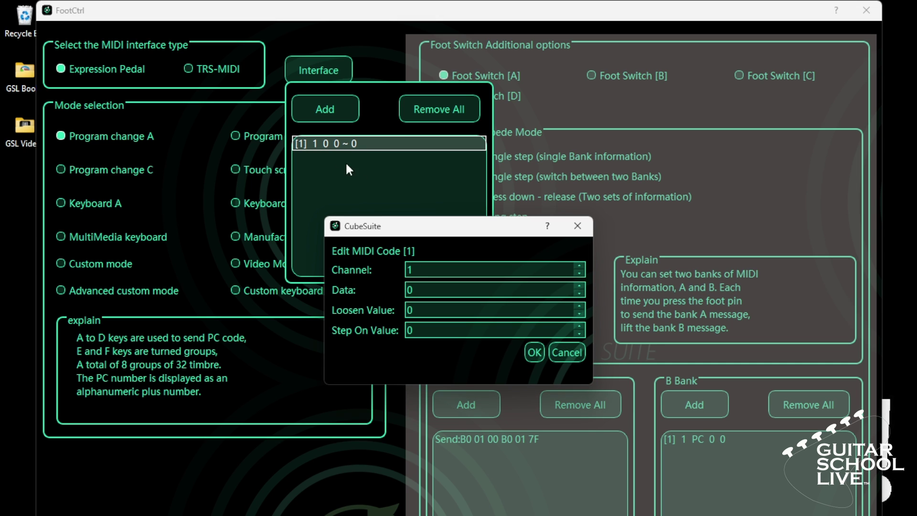
{"action": "double_click", "coordinate": [407, 289]}
{"action": "double_click", "coordinate": [406, 310]}
{"action": "double_click", "coordinate": [406, 331]}
{"action": "left_click", "coordinate": [533, 352]}
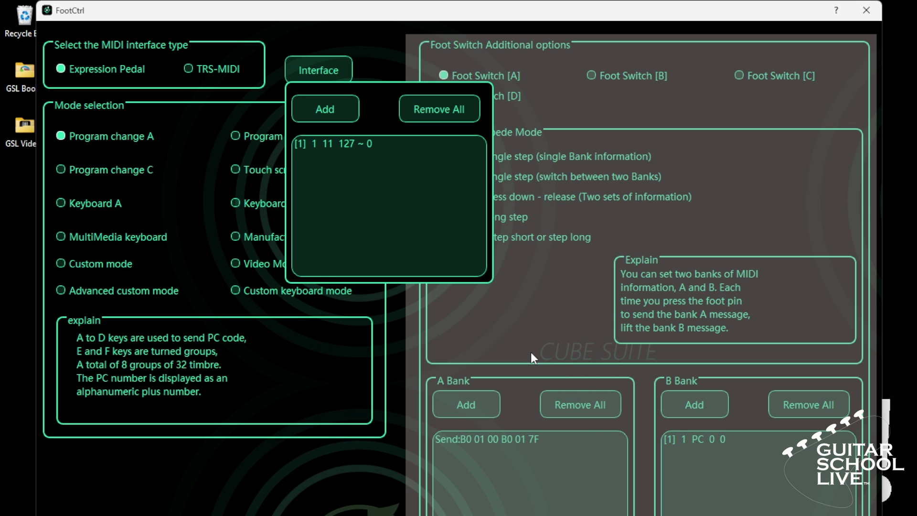
{"action": "left_click", "coordinate": [321, 69]}
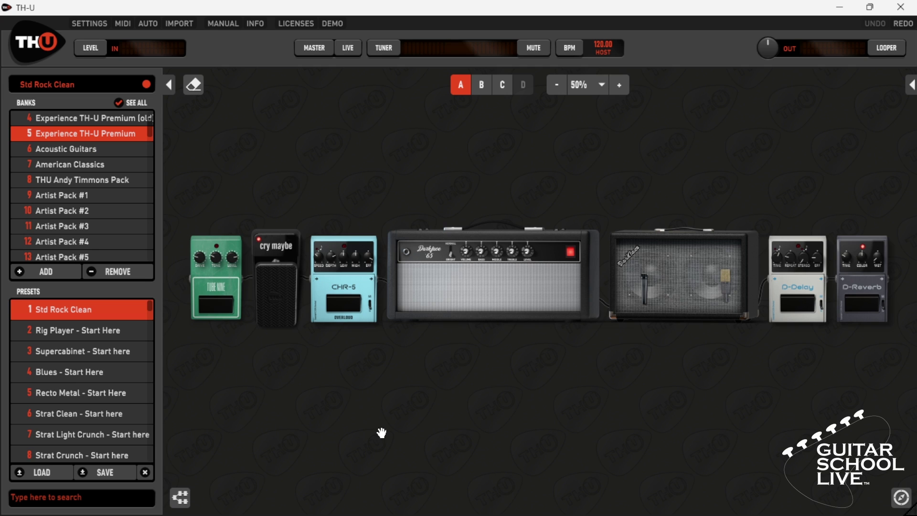
- Tick USB-Midi under Active MIDI inputs in TH-U's Audio settings
{"action": "left_click", "coordinate": [92, 32]}
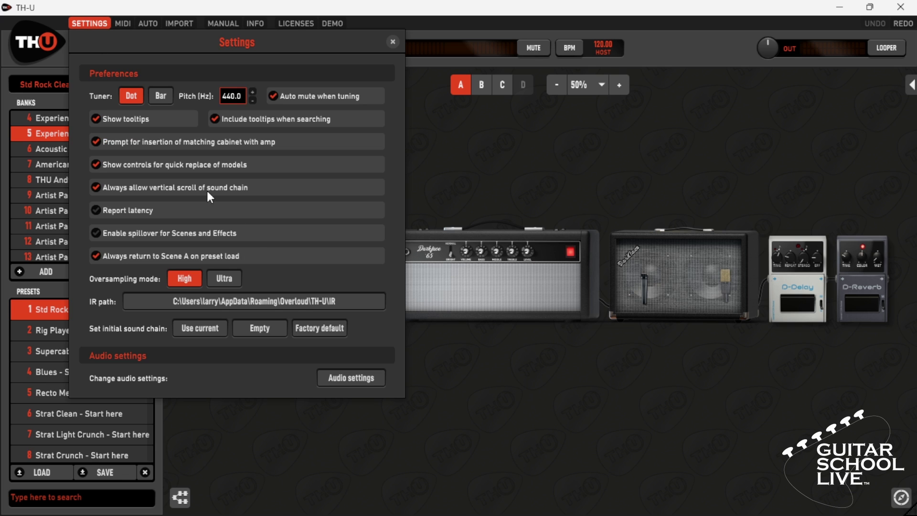
{"action": "left_click", "coordinate": [340, 378]}
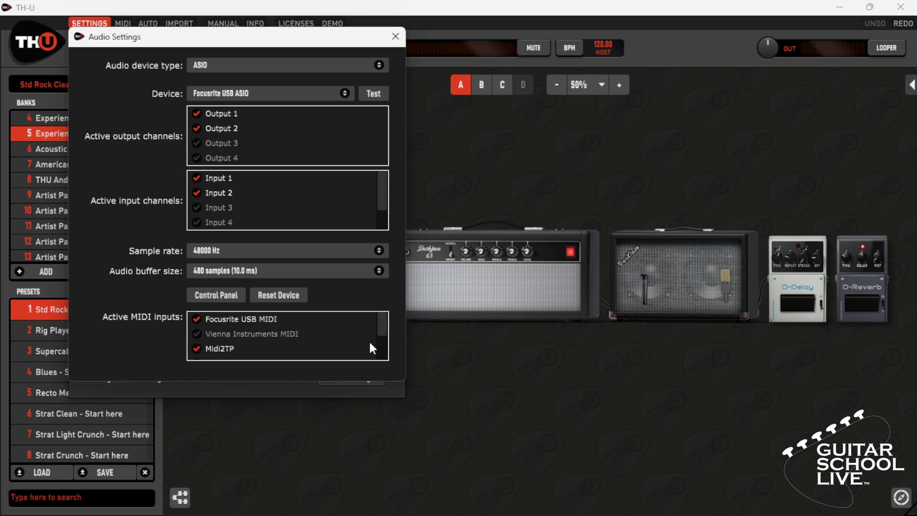
{"action": "left_click_drag", "start_coordinate": [379, 327], "coordinate": [381, 355]}
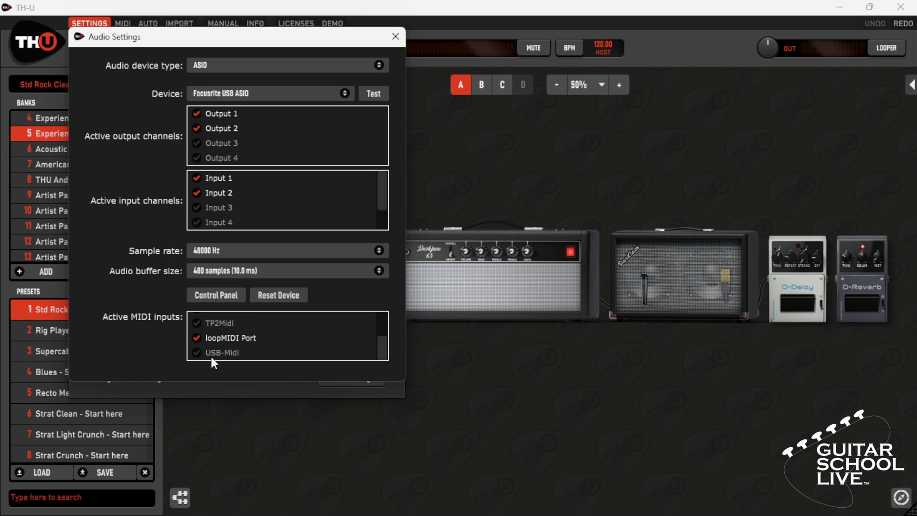
{"action": "left_click", "coordinate": [197, 353]}
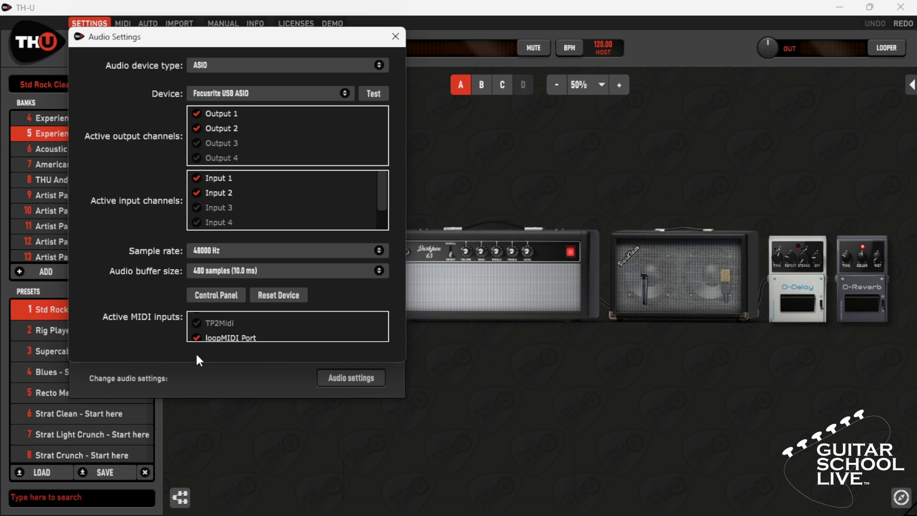
{"action": "left_click", "coordinate": [394, 38]}
{"action": "left_click", "coordinate": [392, 40]}
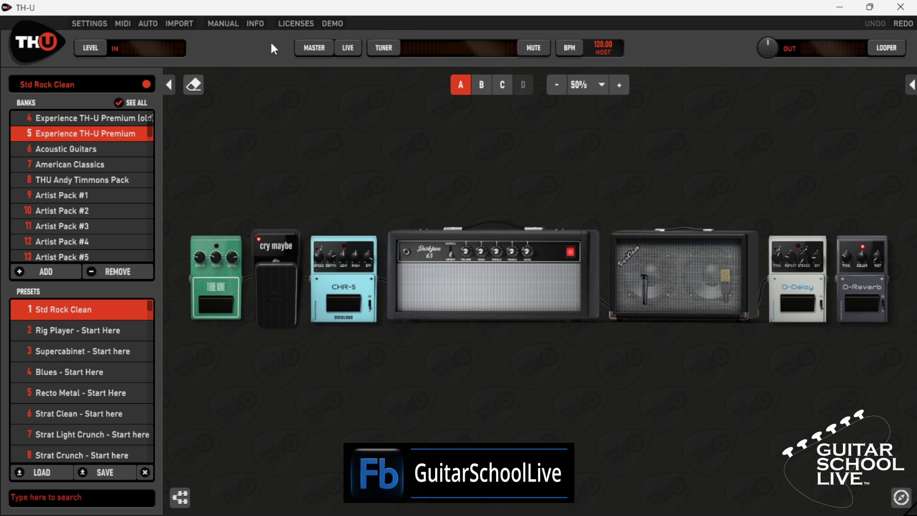
{"action": "left_click", "coordinate": [119, 30]}
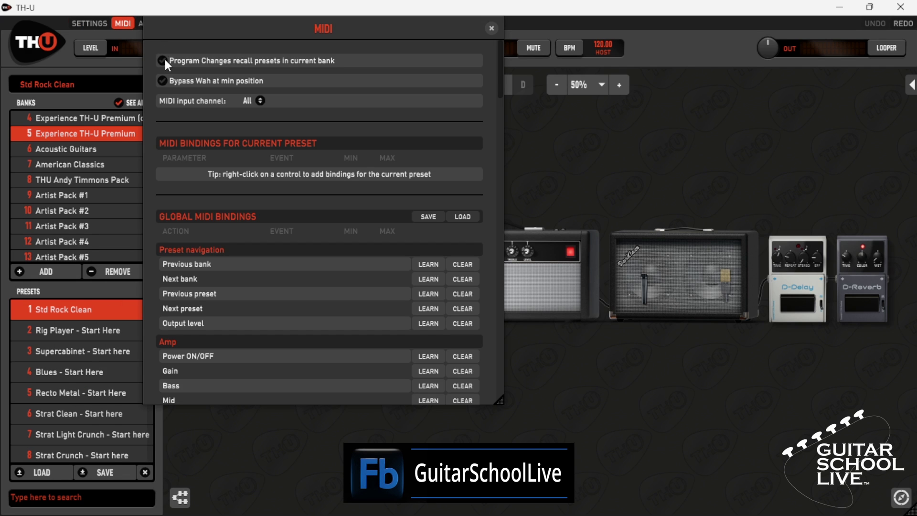
{"action": "left_click", "coordinate": [491, 28]}
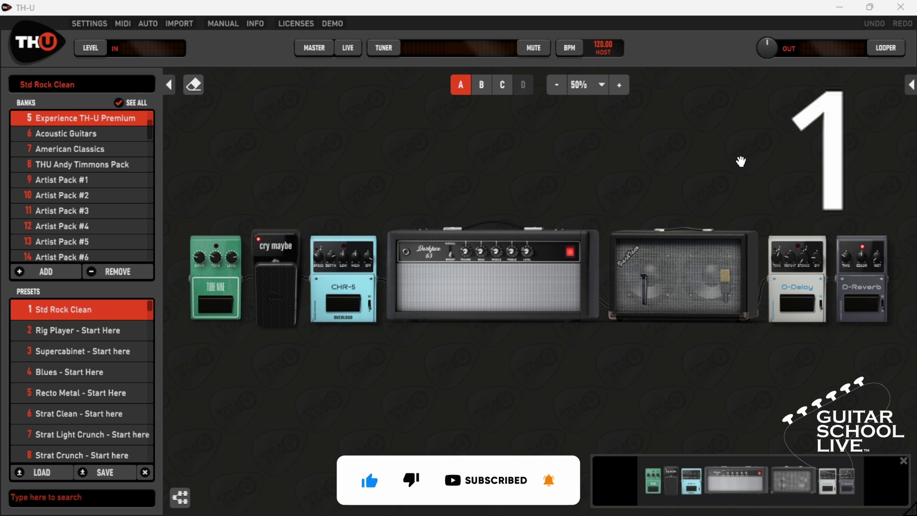
{"action": "left_click", "coordinate": [123, 23]}
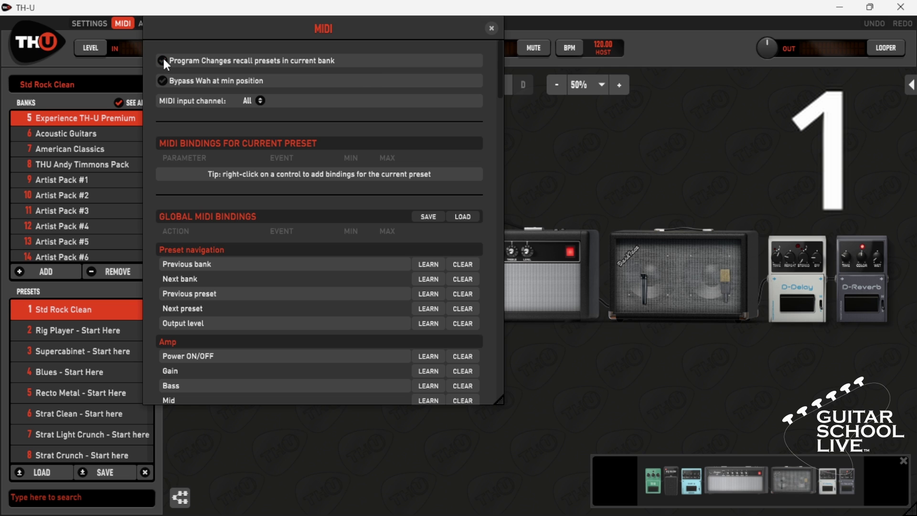
{"action": "left_click", "coordinate": [490, 31]}
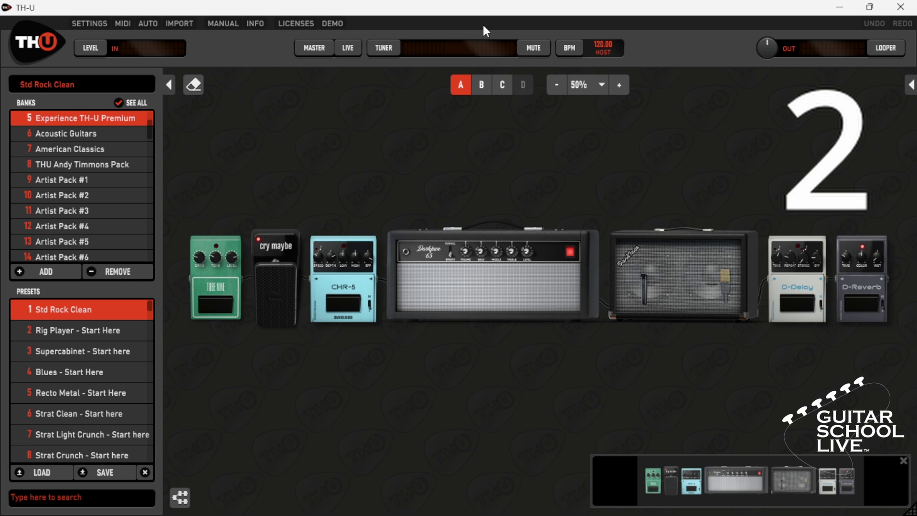
- MIDI-learn the CHR-5 pedal's on/off switch as a global control from the foot controller
{"action": "right_click", "coordinate": [347, 300]}
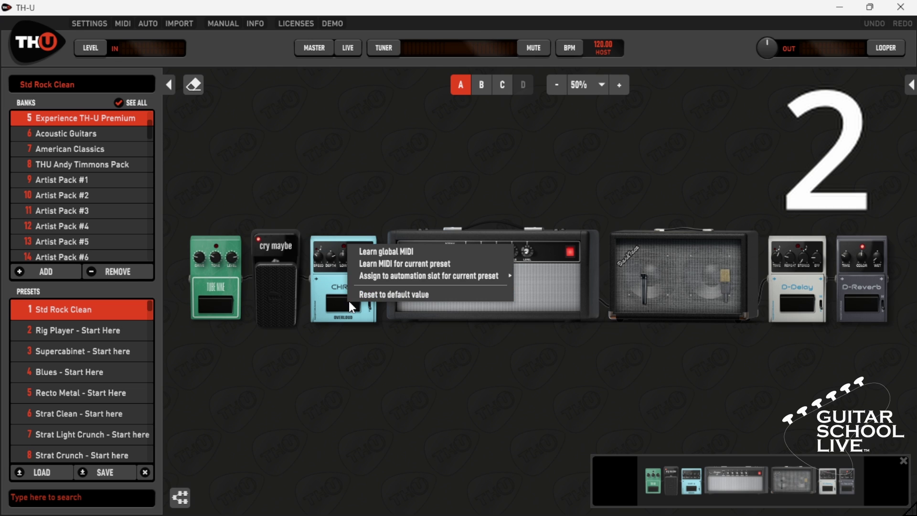
{"action": "left_click", "coordinate": [393, 250]}
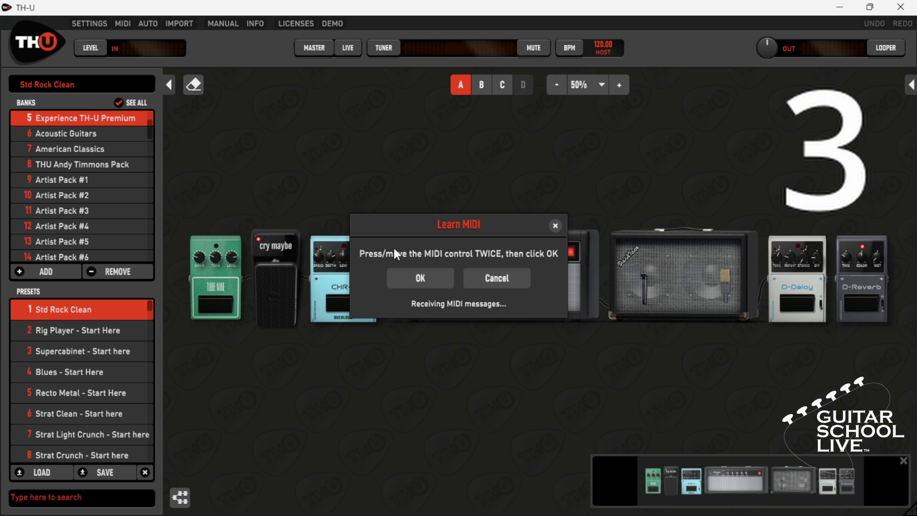
{"action": "left_click", "coordinate": [441, 271]}
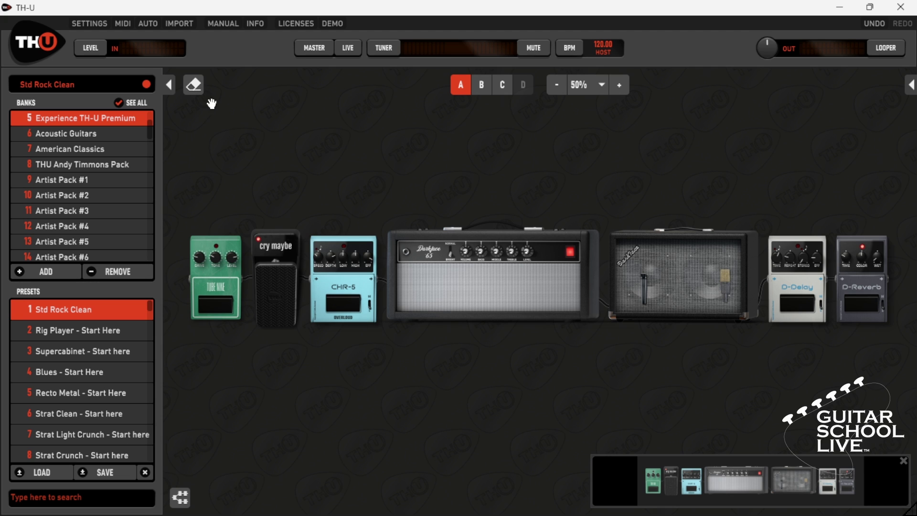
- Learn global MIDI bindings: Previous preset to Program Change 0, Next preset to Program Change 5
{"action": "left_click", "coordinate": [124, 24]}
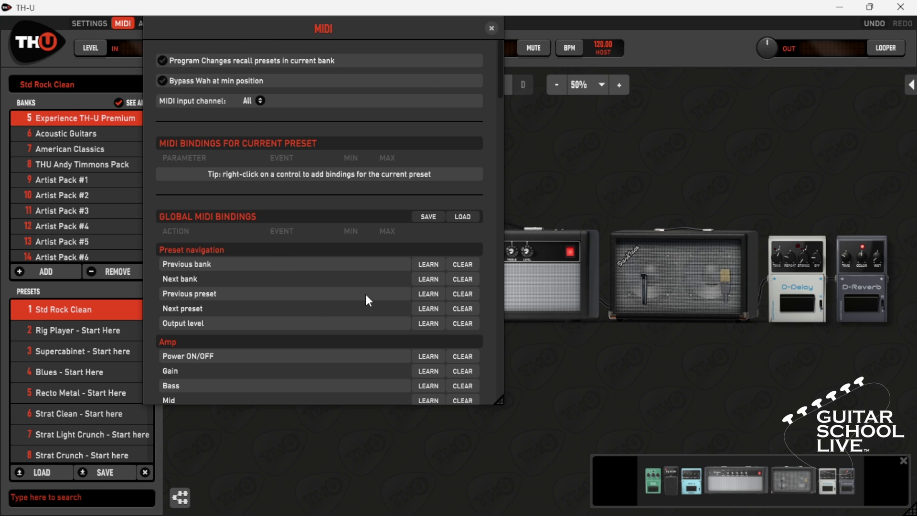
{"action": "left_click", "coordinate": [422, 295]}
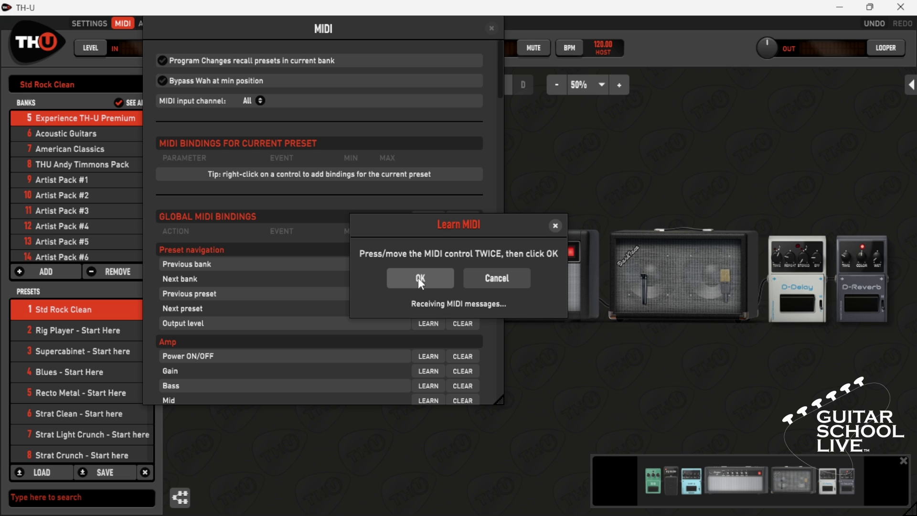
{"action": "left_click", "coordinate": [417, 273]}
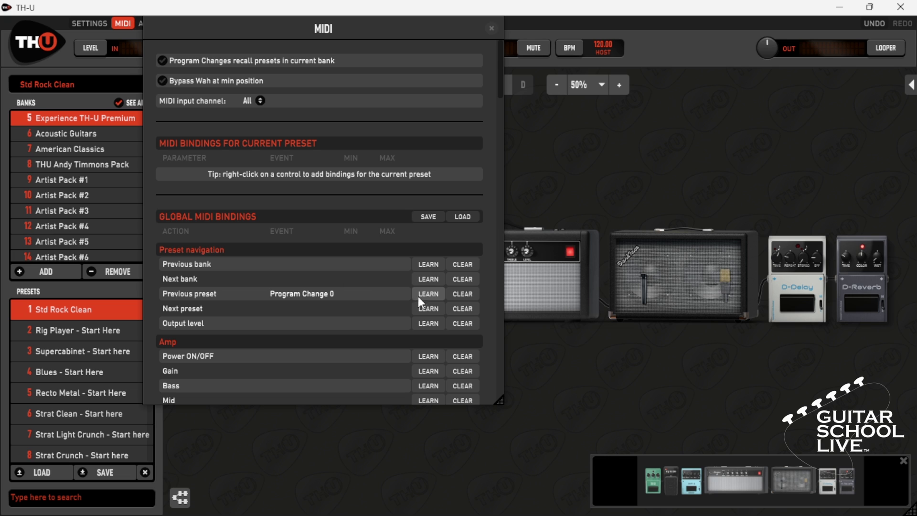
{"action": "left_click", "coordinate": [429, 309]}
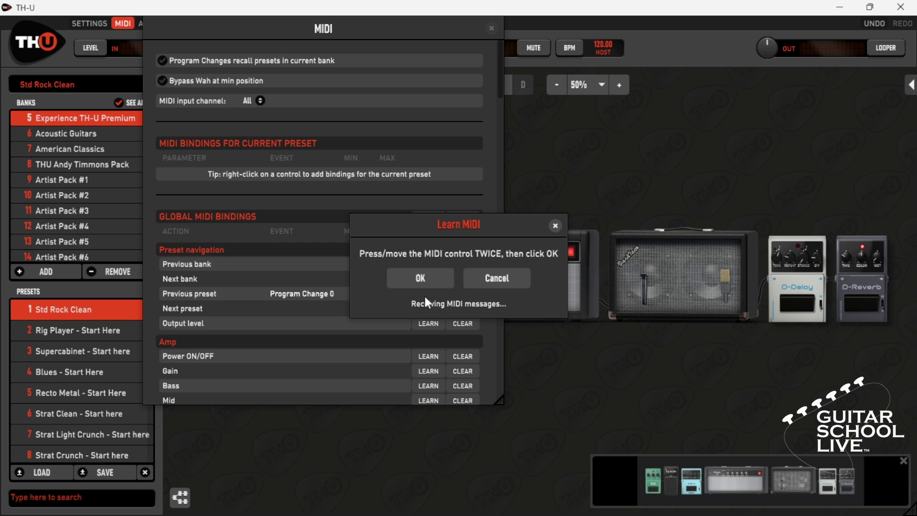
{"action": "left_click", "coordinate": [423, 279]}
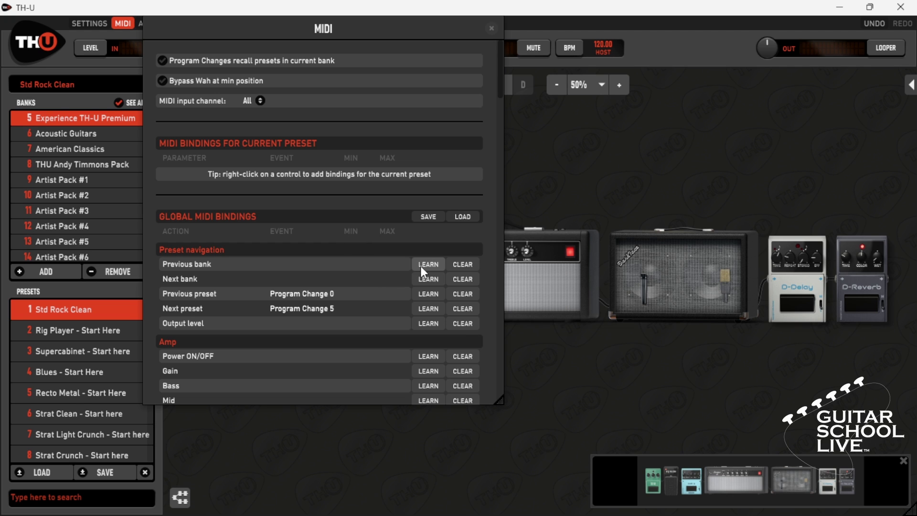
{"action": "left_click", "coordinate": [491, 28]}
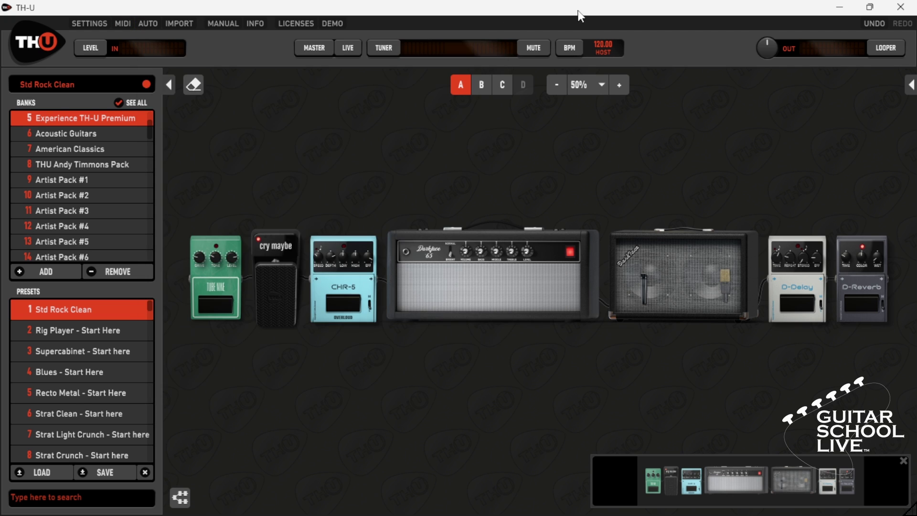